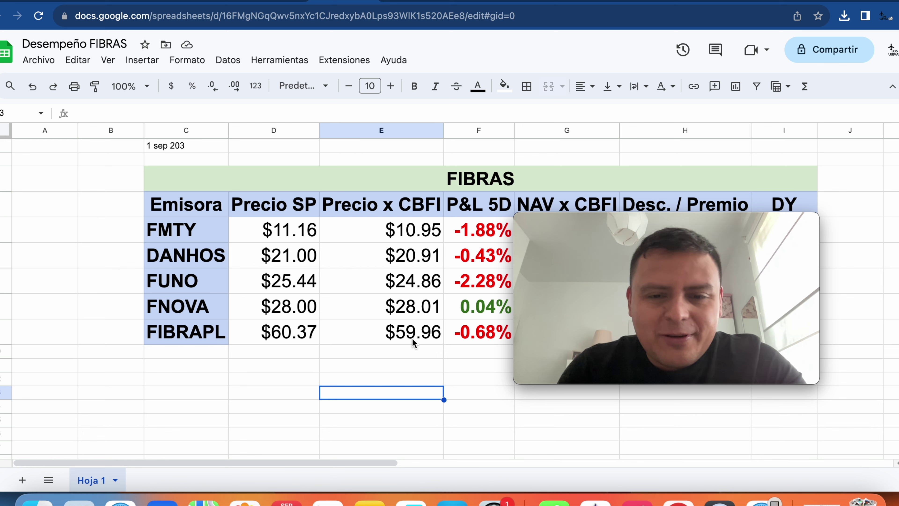
Review the NAV x CBFI value or formula of each FIBRA, from FMTY through FIBRAPL, alongside the discount/premium column.
scroll(413, 338, "right", 4)
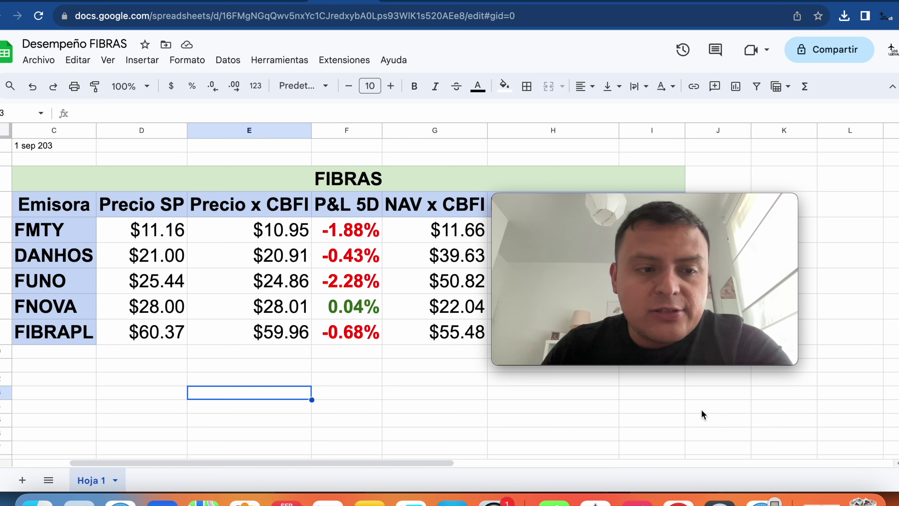
left_click(432, 240)
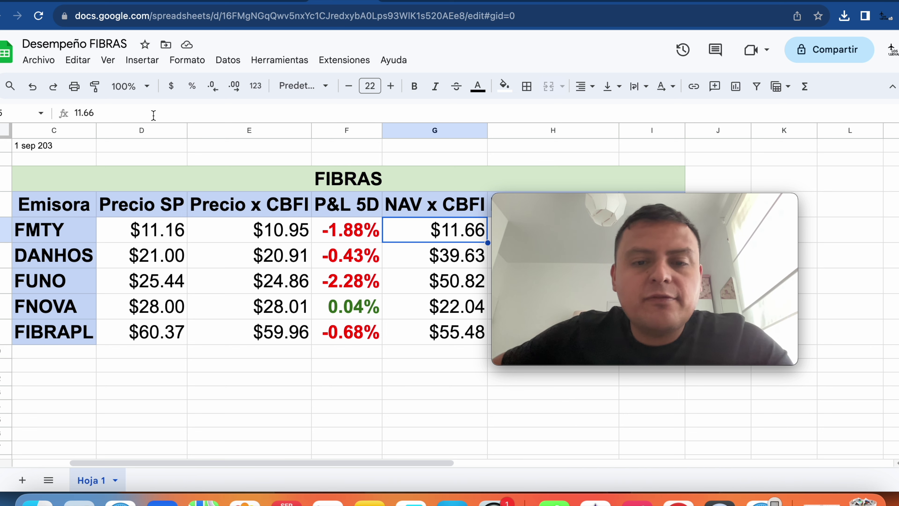
left_click(508, 378)
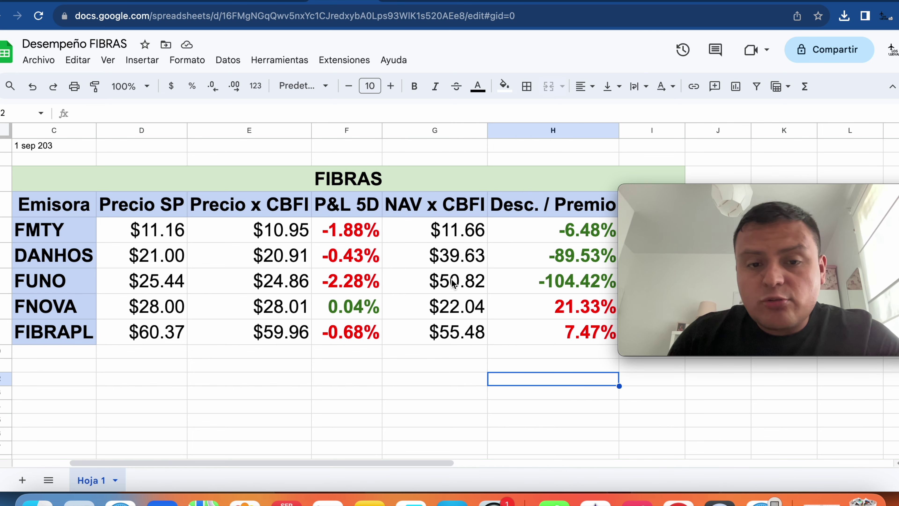
left_click(438, 238)
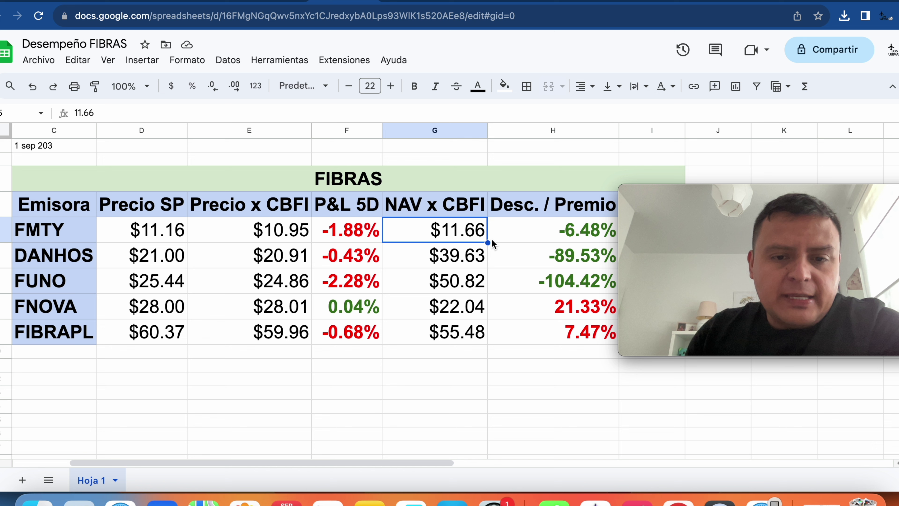
left_click(455, 261)
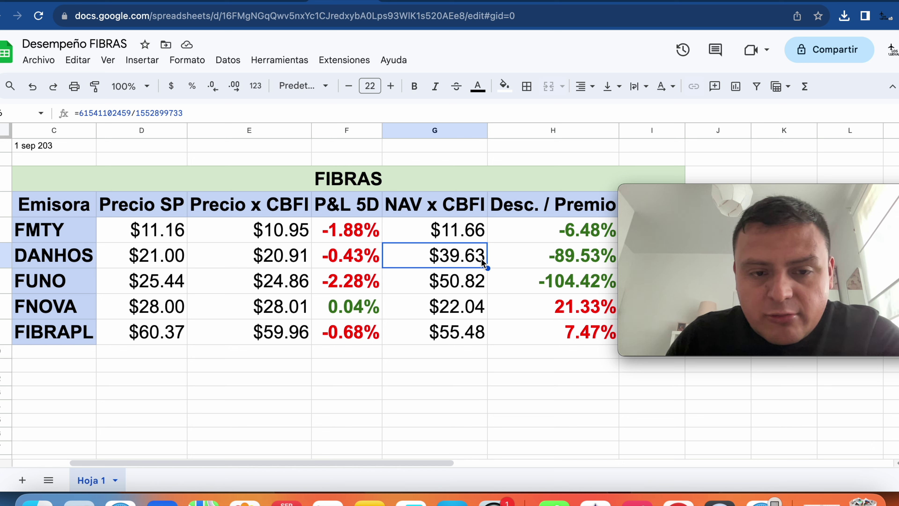
key("Down")
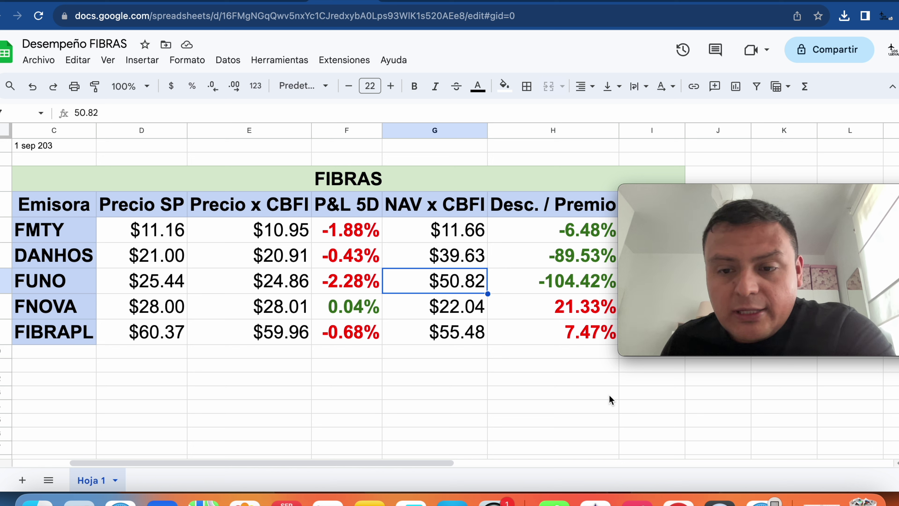
key("Down")
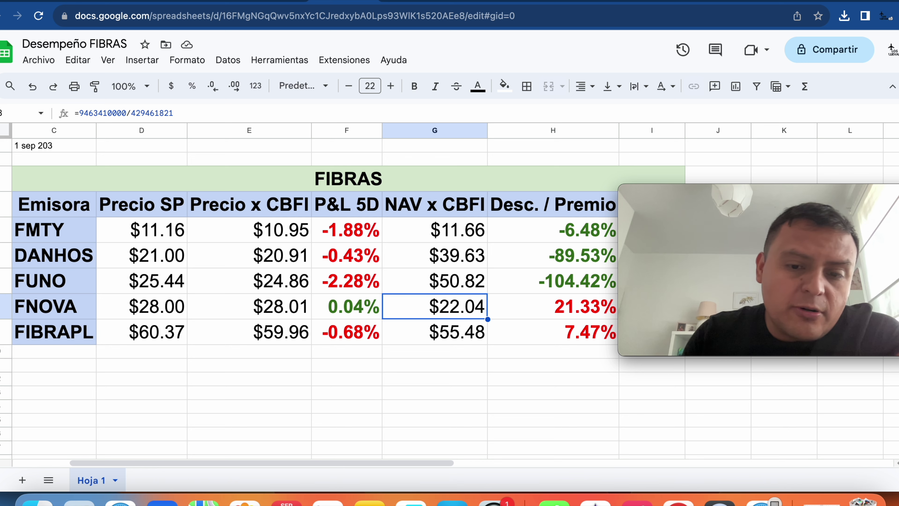
left_click(435, 331)
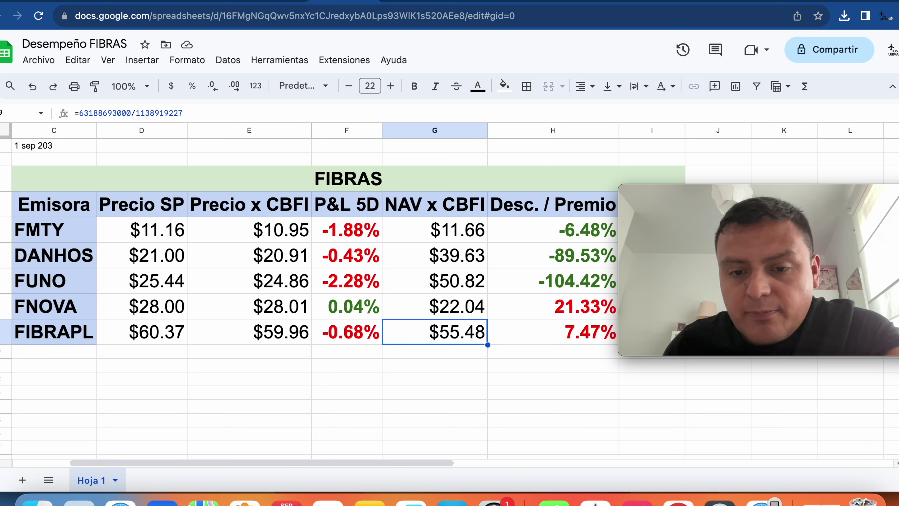
Inspect the dividend yield formulas in the DY column for FMTY, DANHOS, FUNO and FNOVA.
scroll(846, 268, "down", 1)
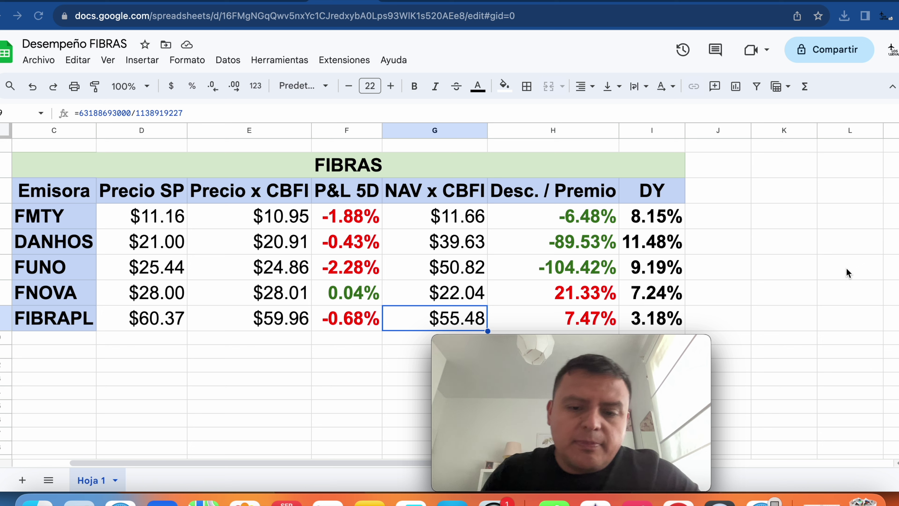
left_click(641, 220)
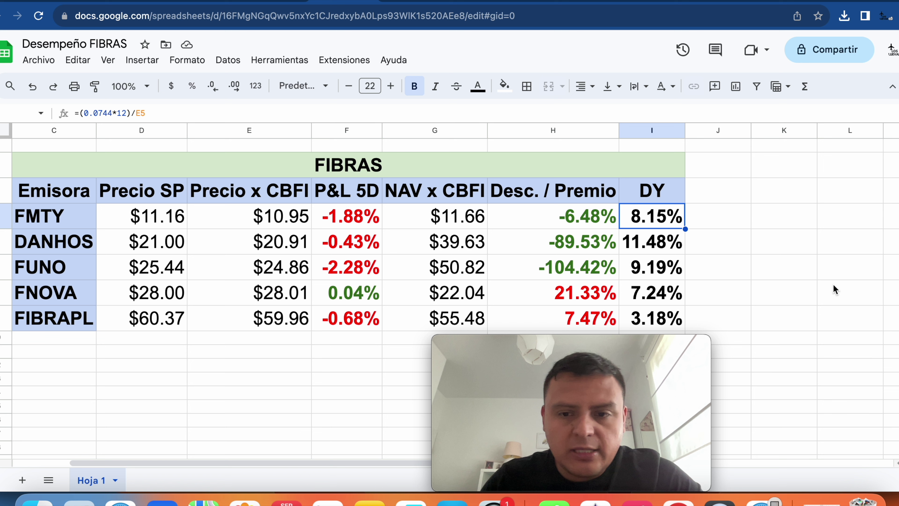
left_click(645, 245)
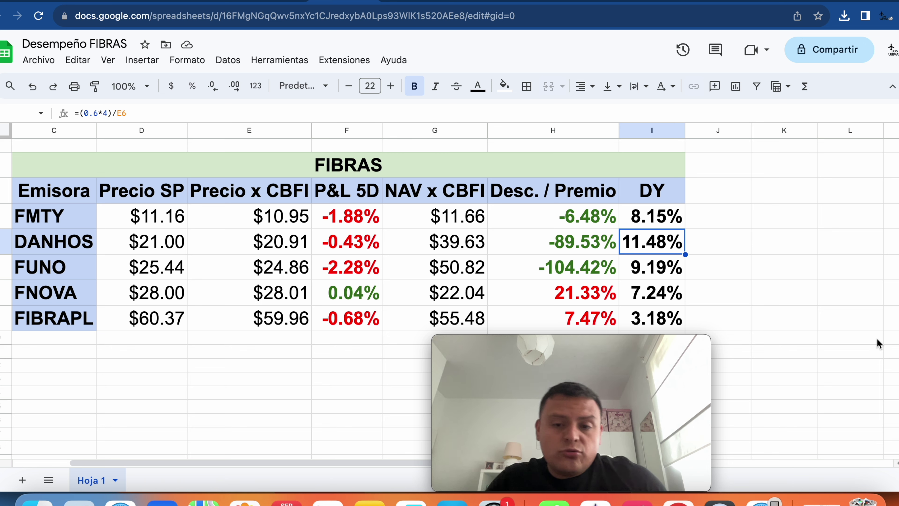
key("Down")
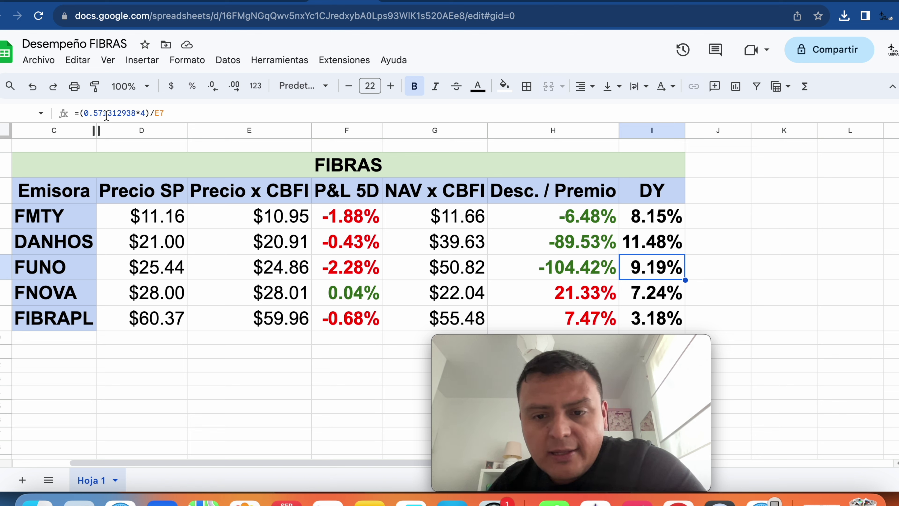
key("Down")
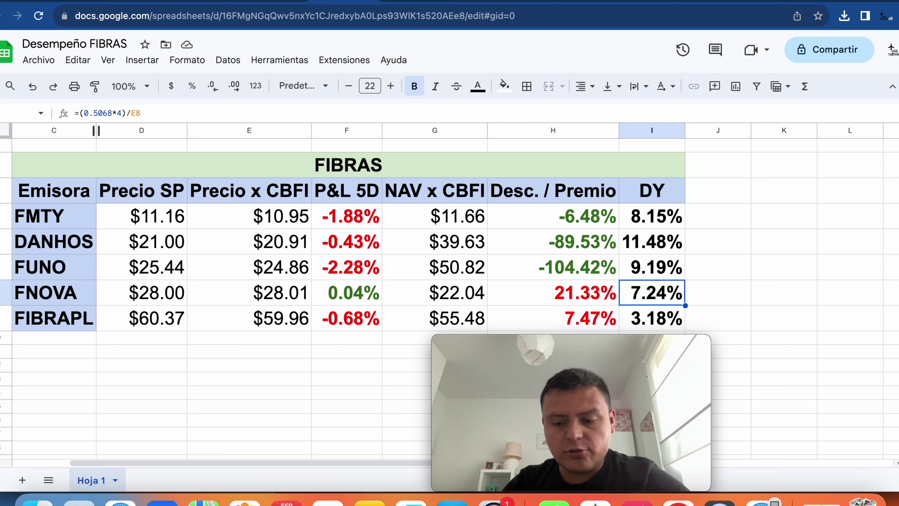
left_click(718, 216)
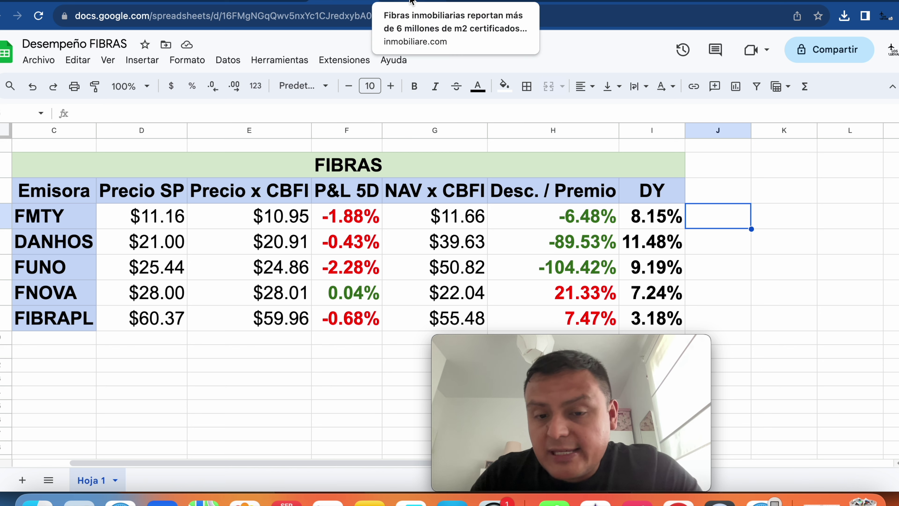
Switch to the inmobiliare.com article on certified square metres of Fibras inmobiliarias and read its opening paragraphs on AMEFIBRA's certified area and 2024 aim.
left_click(412, 2)
mouse_move(430, 214)
scroll(281, 244, "down", 5)
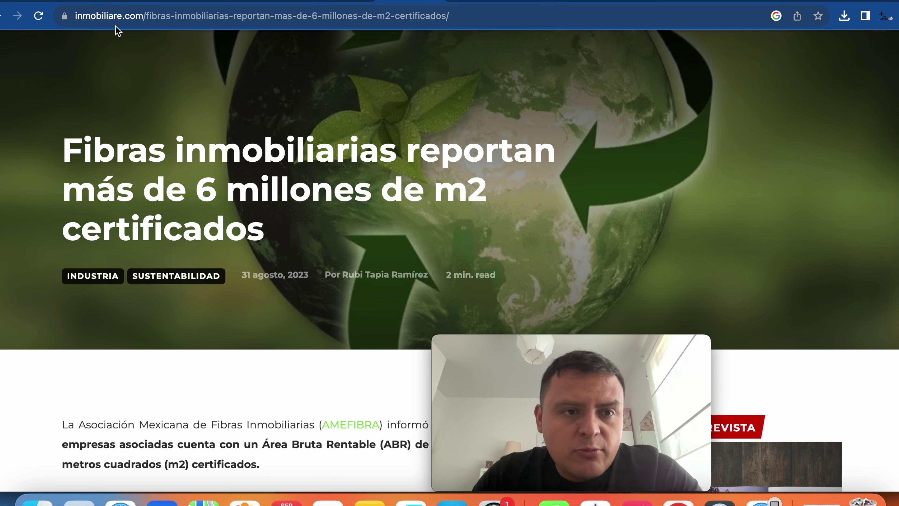
scroll(119, 220, "down", 2)
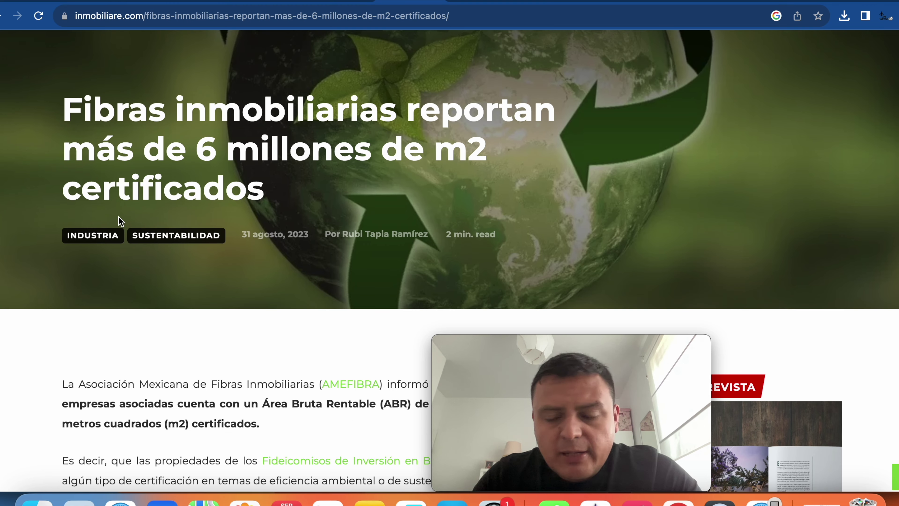
scroll(121, 221, "down", 3)
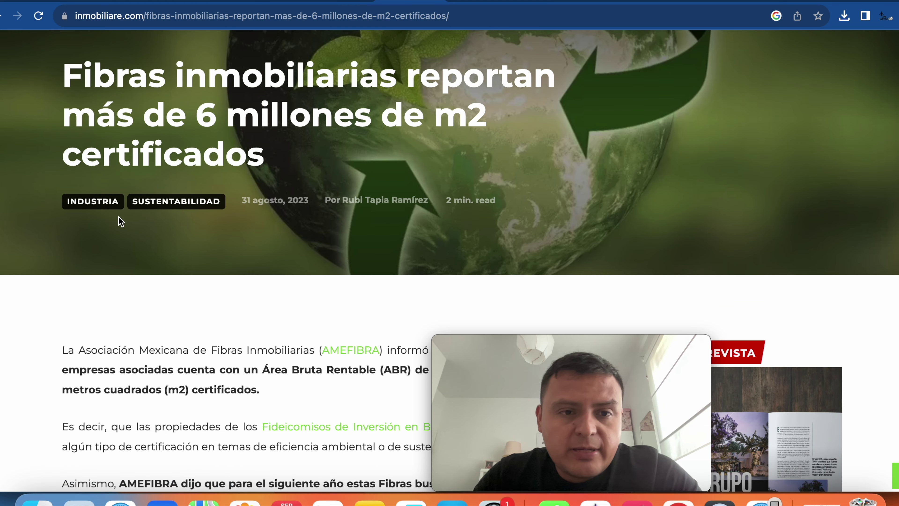
scroll(119, 218, "down", 6)
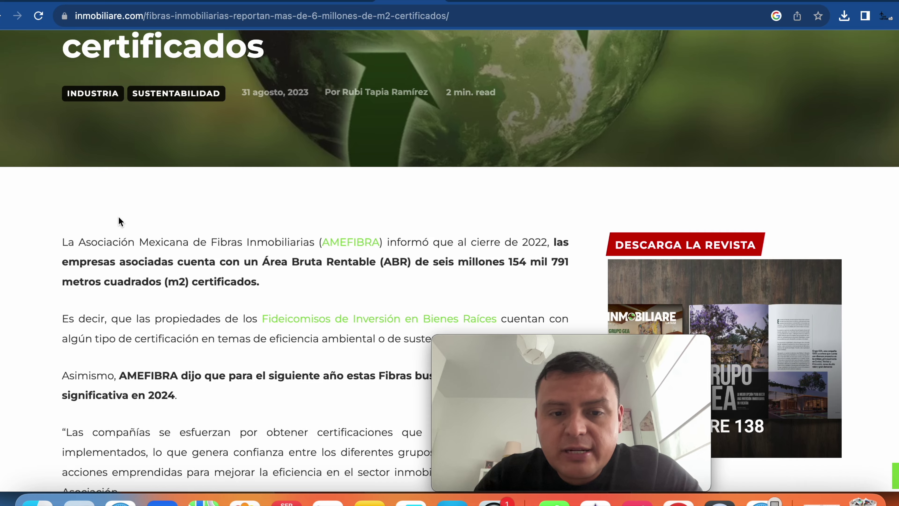
scroll(118, 217, "down", 3)
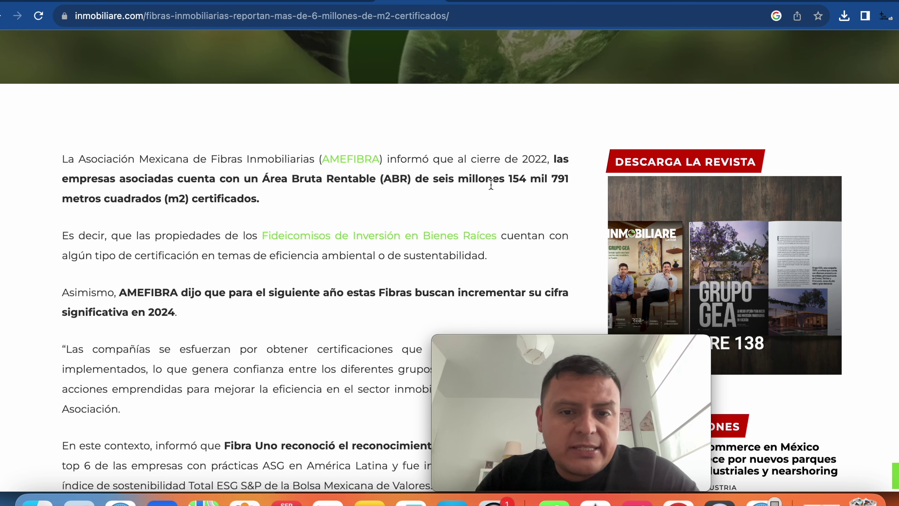
scroll(491, 184, "down", 4)
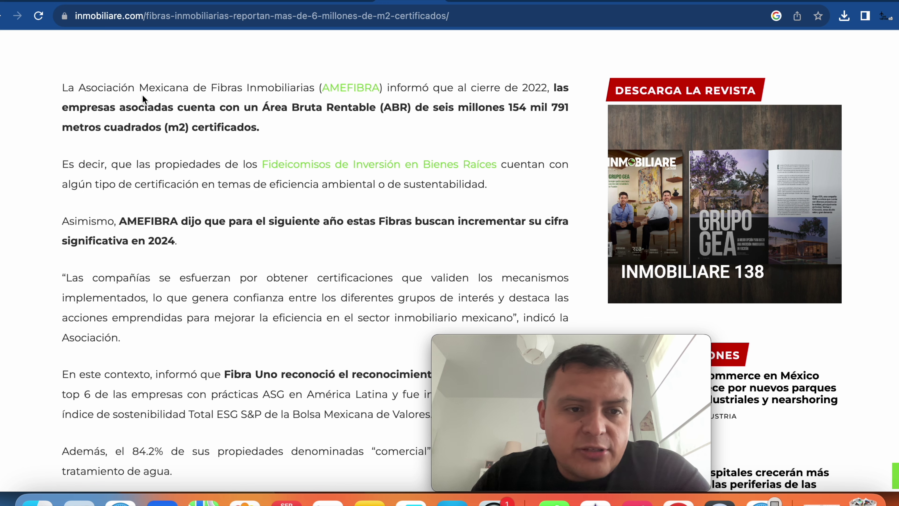
scroll(453, 162, "down", 3)
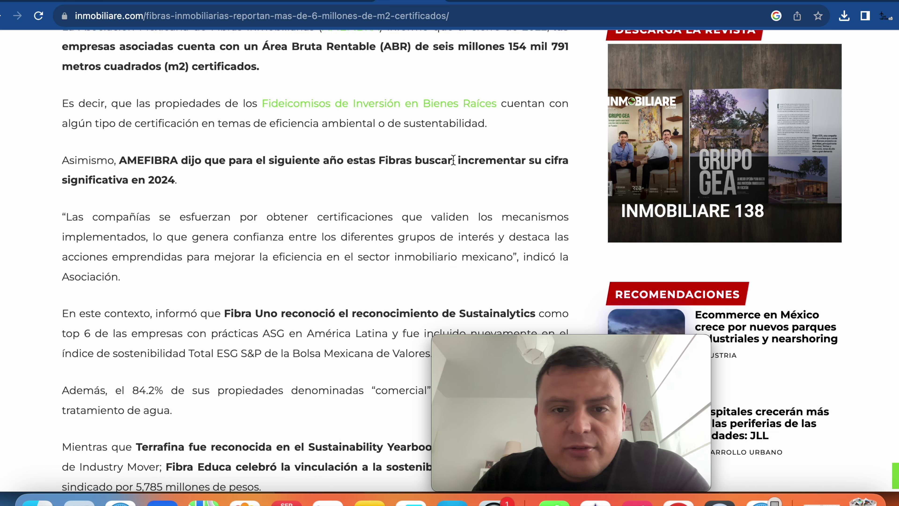
scroll(454, 163, "up", 1)
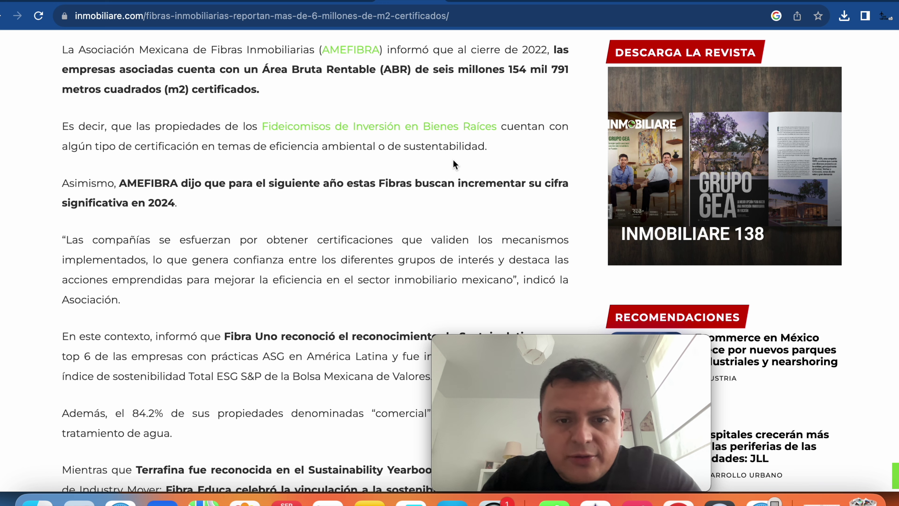
Read the article's paragraphs on the sustainability actions of individual FIBRAs, from Fibra Uno through Fibra Hotel.
scroll(251, 281, "down", 3)
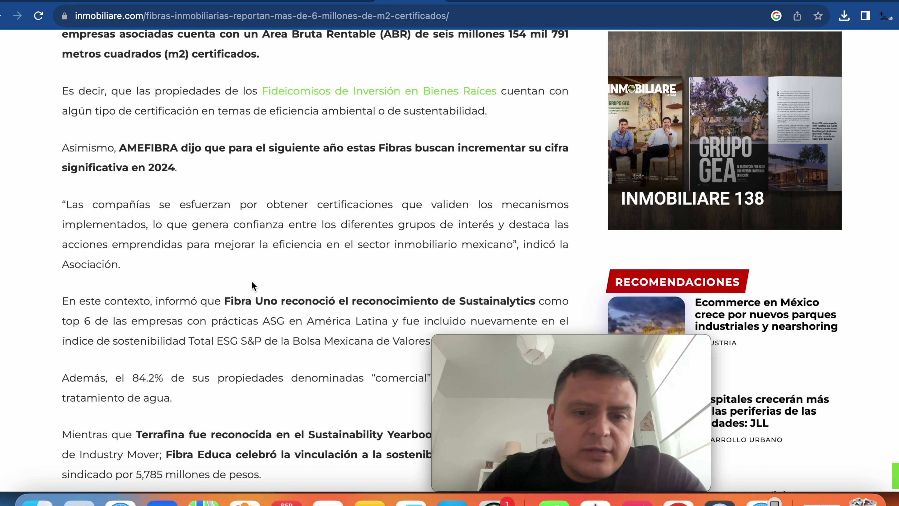
scroll(252, 283, "down", 3)
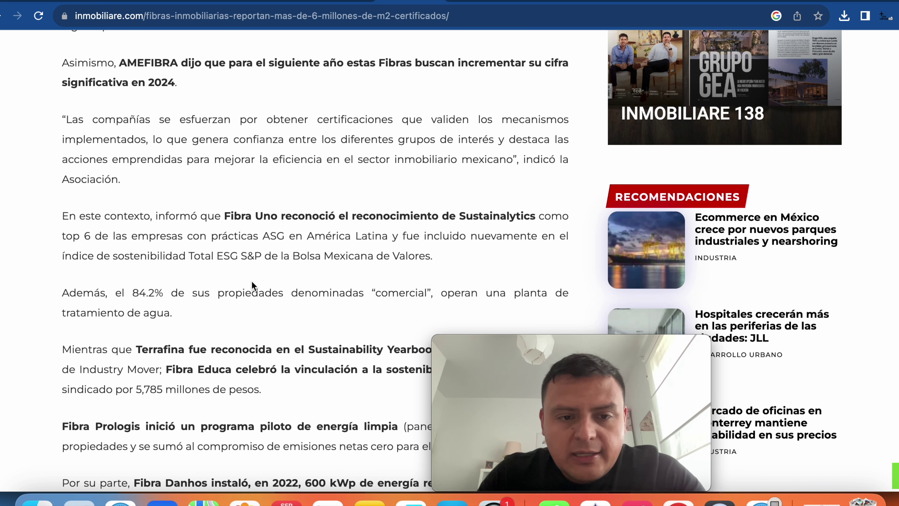
scroll(252, 282, "down", 1)
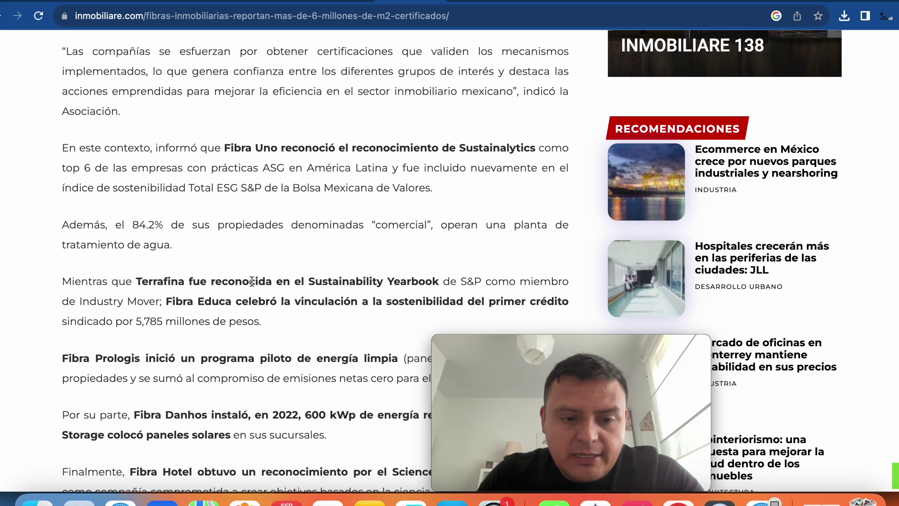
scroll(252, 281, "down", 1)
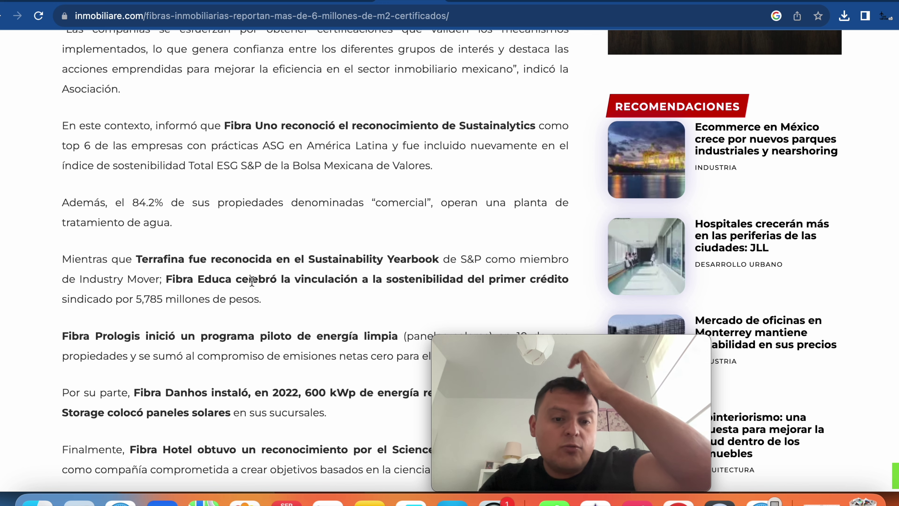
scroll(252, 282, "down", 3)
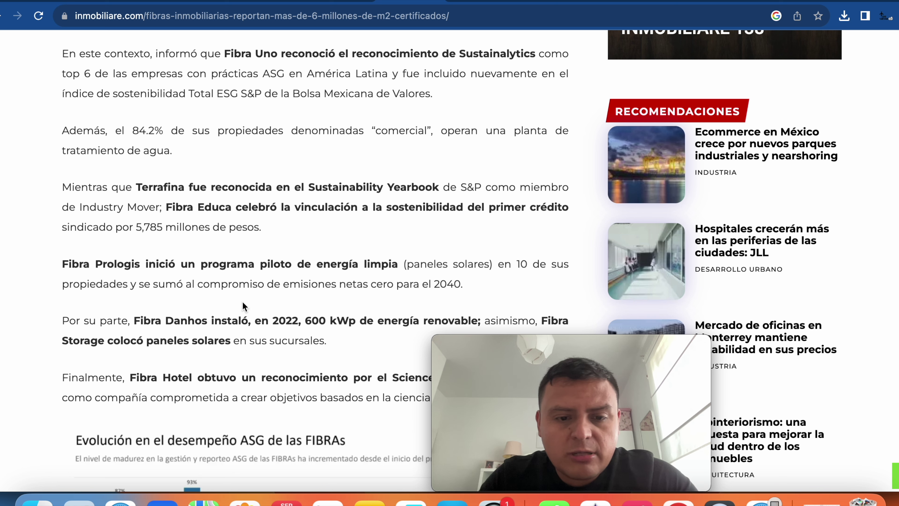
scroll(243, 302, "down", 1)
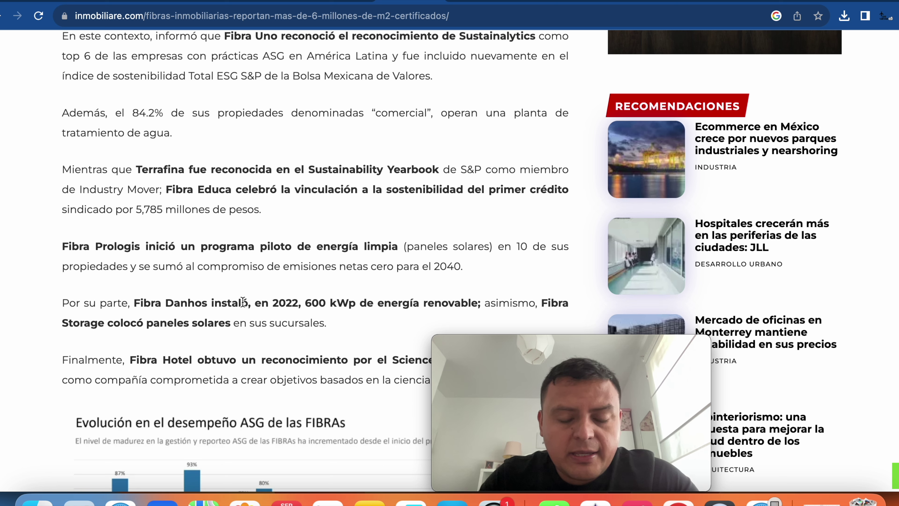
scroll(243, 303, "down", 2)
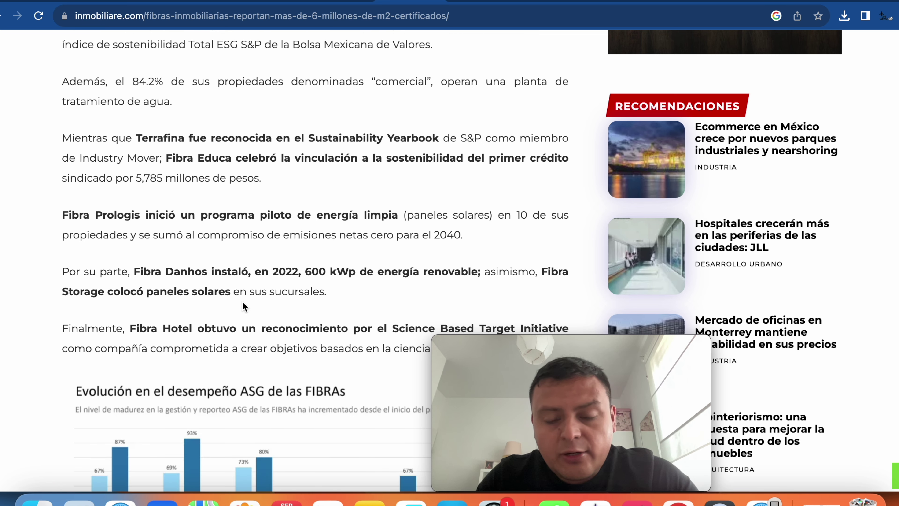
scroll(243, 306, "down", 1)
scroll(243, 302, "down", 2)
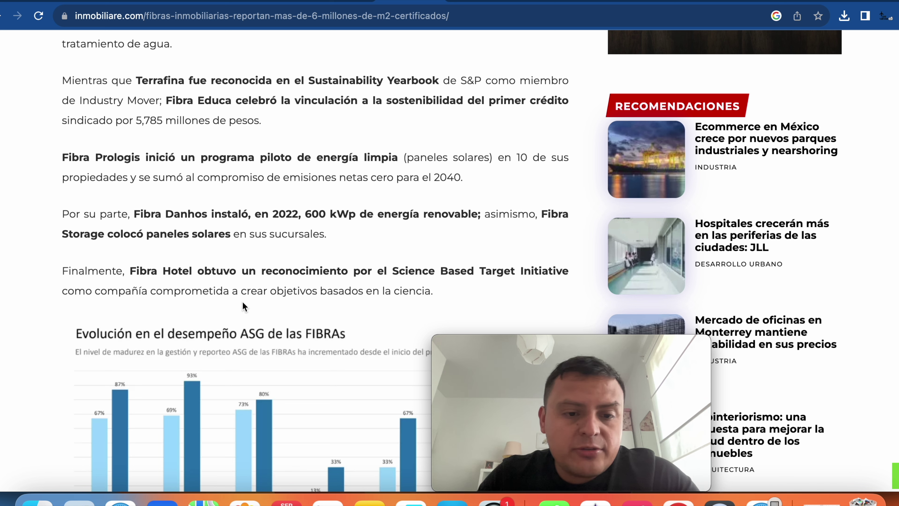
Examine the chart of the FIBRAs' ASG performance for 2020 and 2022, continuing to the section on ASG practices.
scroll(243, 306, "down", 2)
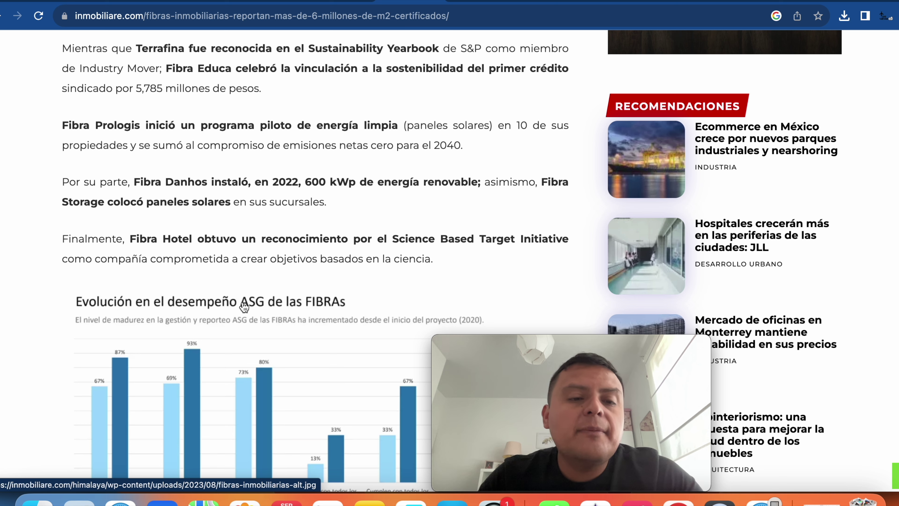
scroll(244, 307, "down", 2)
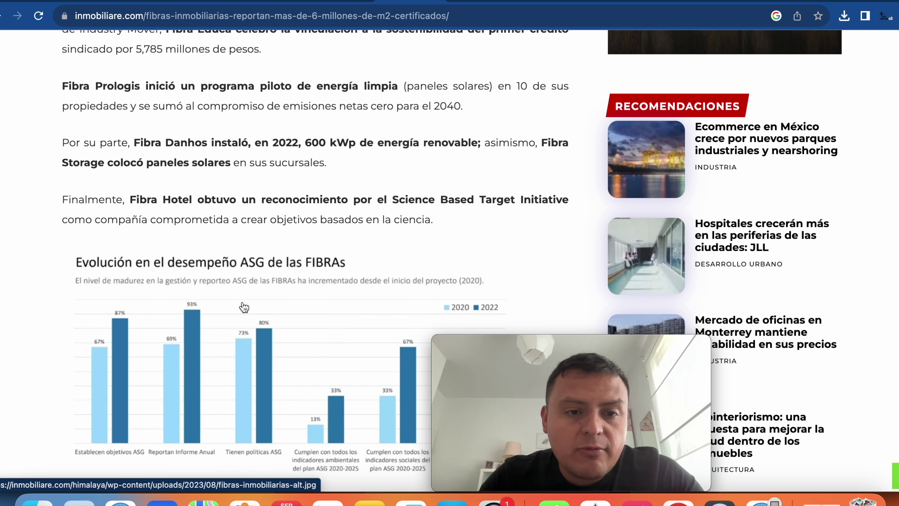
scroll(244, 306, "down", 2)
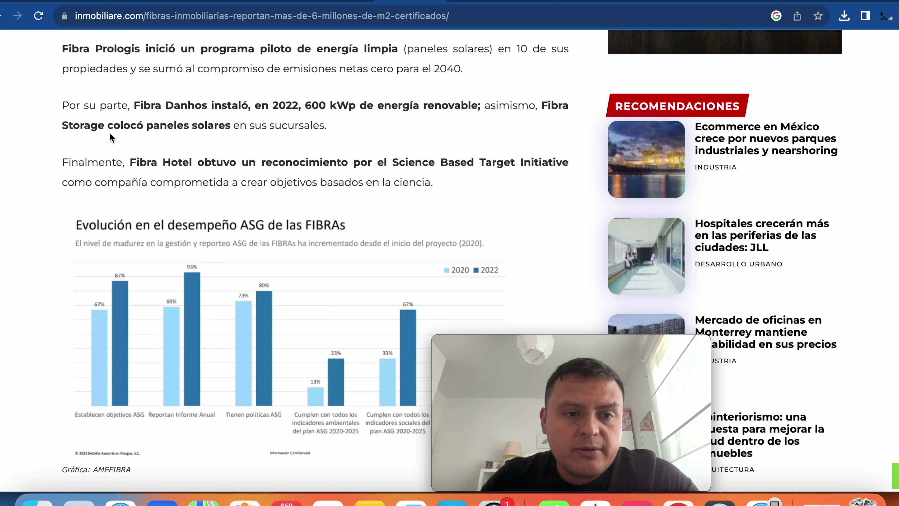
scroll(297, 202, "down", 2)
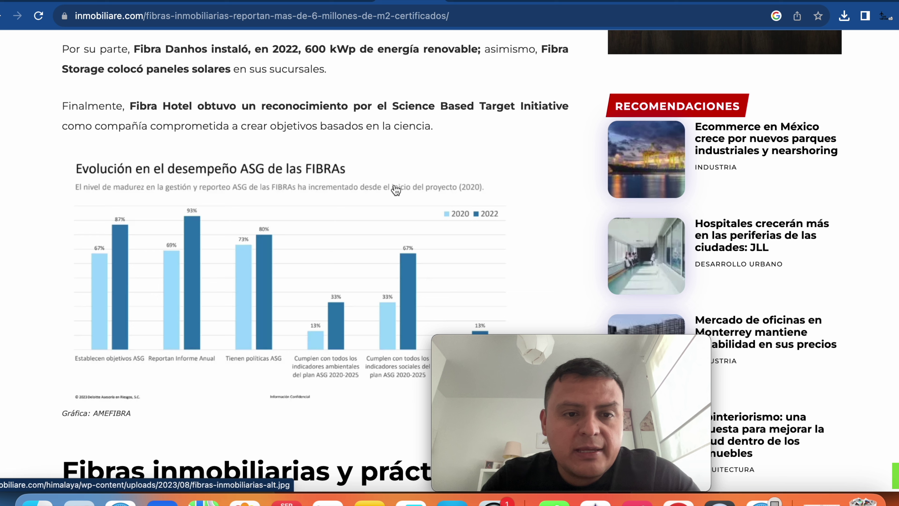
scroll(396, 190, "down", 10)
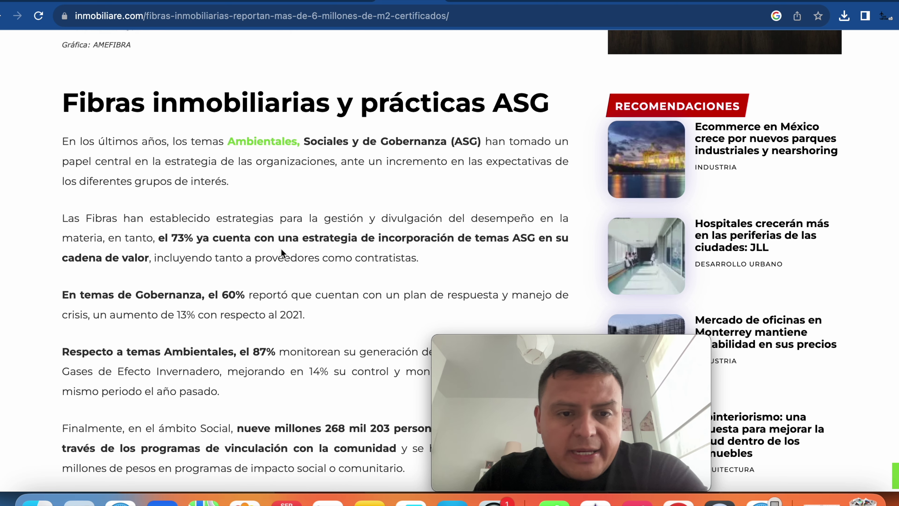
Read the article's section on Fibras inmobiliarias and ASG practices, covering value-chain strategy, governance, environmental and social matters.
scroll(281, 248, "down", 1)
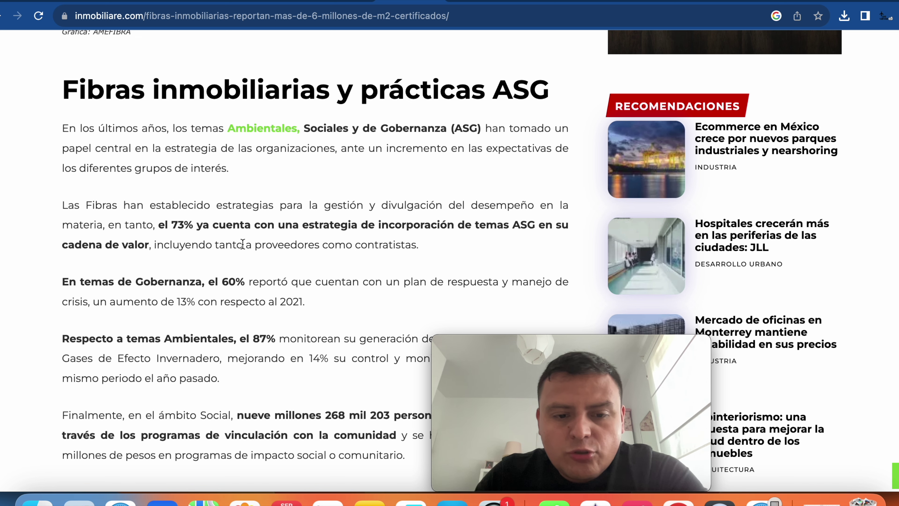
scroll(242, 243, "down", 3)
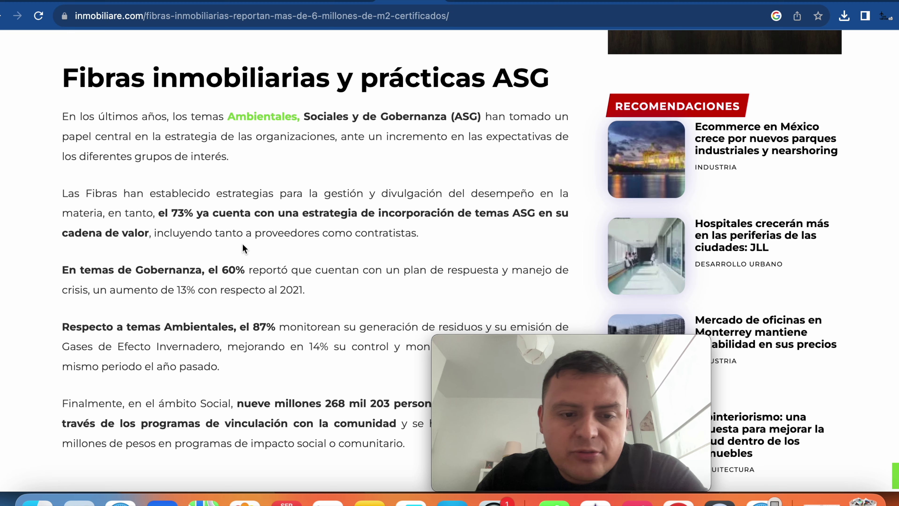
scroll(243, 243, "down", 3)
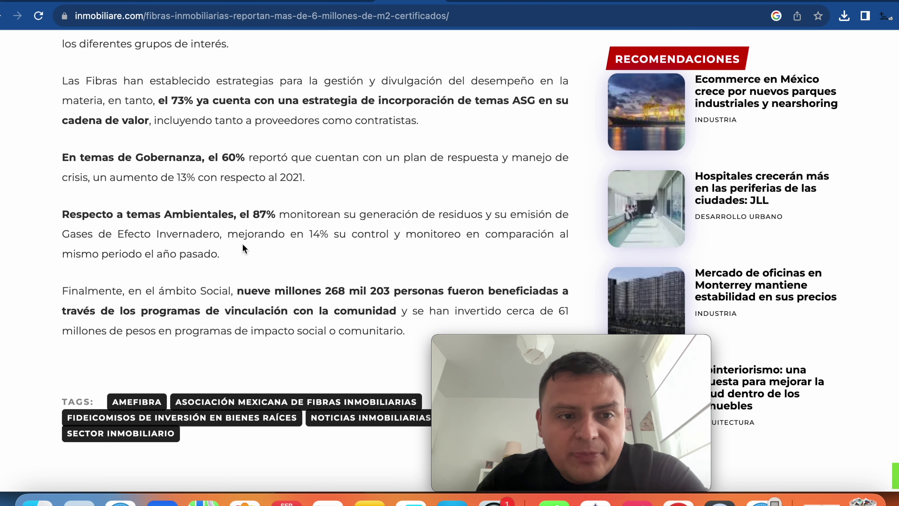
Return to the past week's fibras inmobiliarias news results and open El Economista's article on companies raising 15,000 million pesos through nearshoring.
key("super+bracketleft")
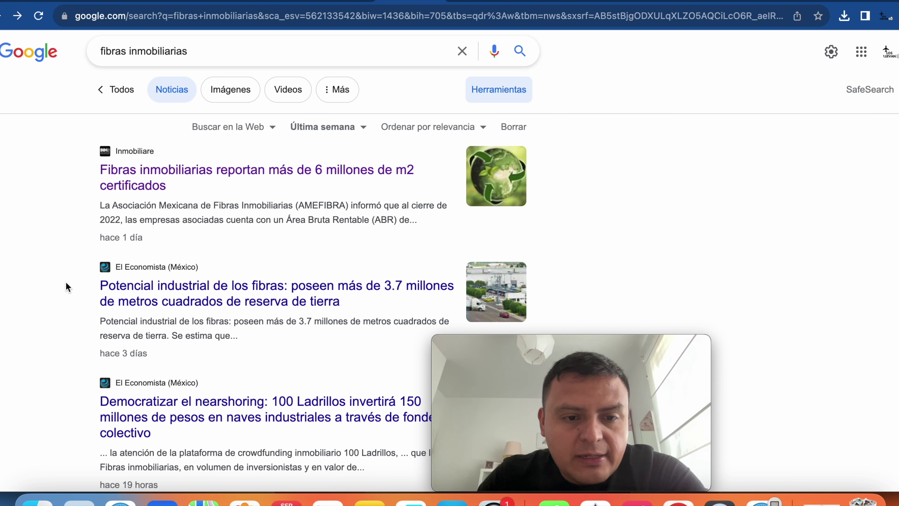
scroll(106, 287, "down", 3)
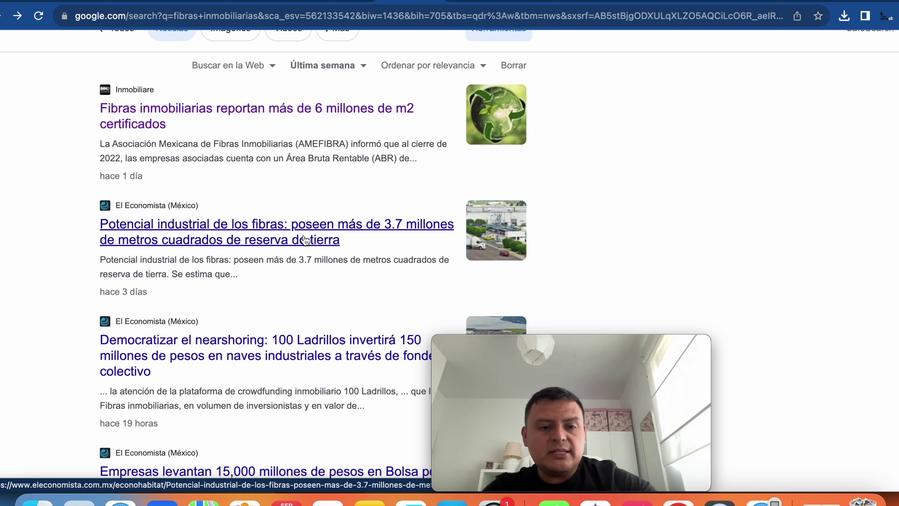
scroll(28, 375, "down", 1)
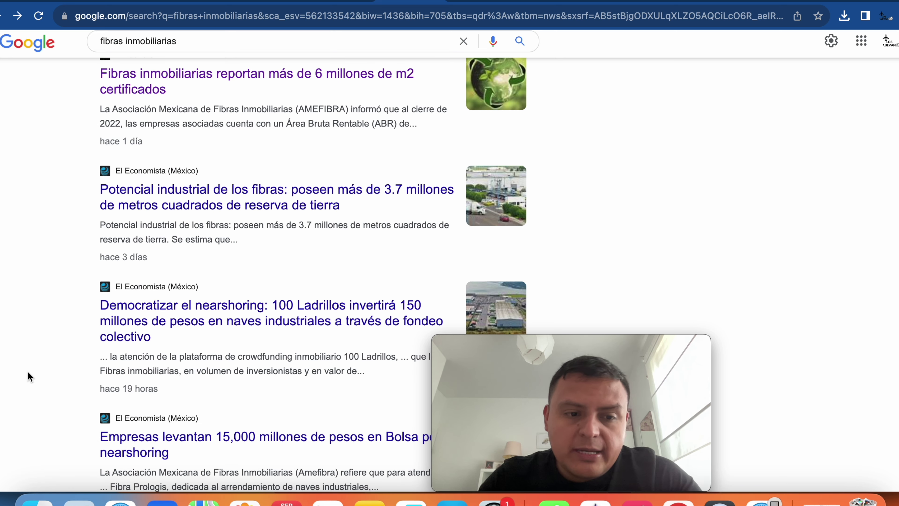
scroll(28, 372, "down", 3)
scroll(280, 296, "down", 3)
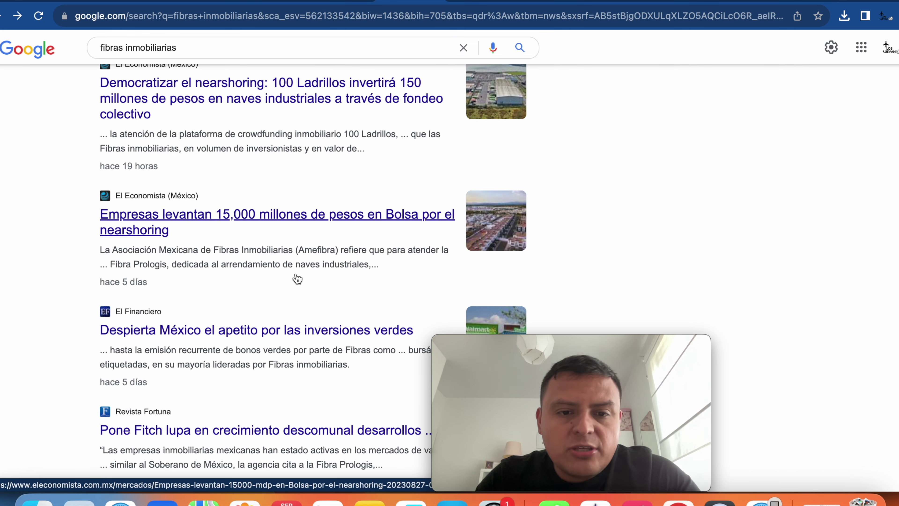
scroll(297, 279, "down", 3)
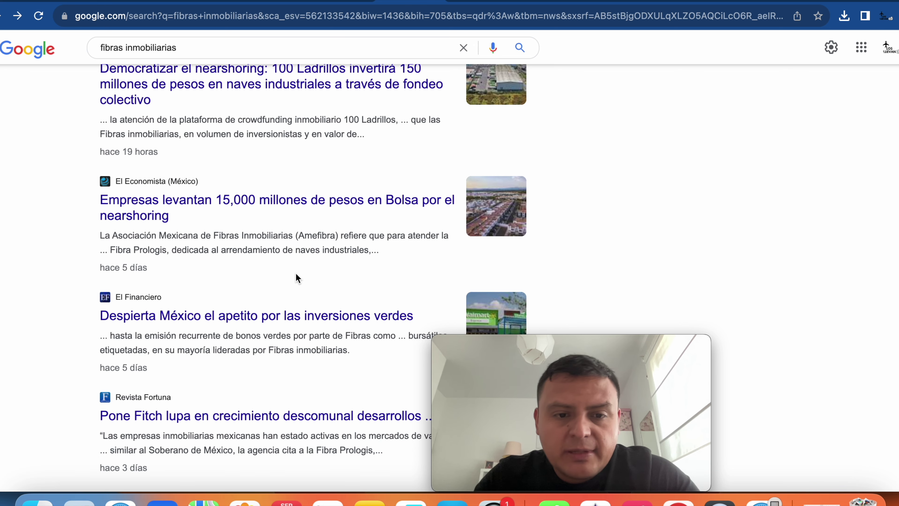
left_click(312, 167)
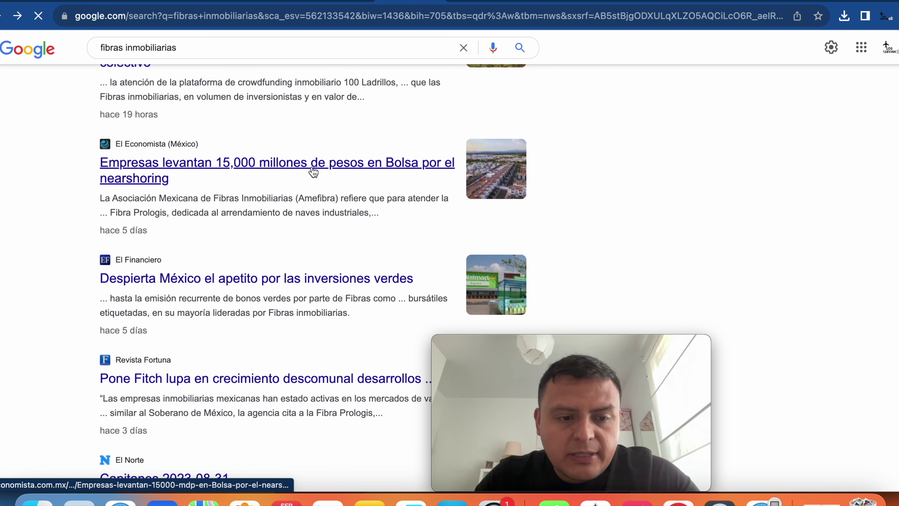
Read the article's opening paragraphs on nearshoring-related capital raising and the expected demand for stock market financing.
scroll(259, 362, "down", 10)
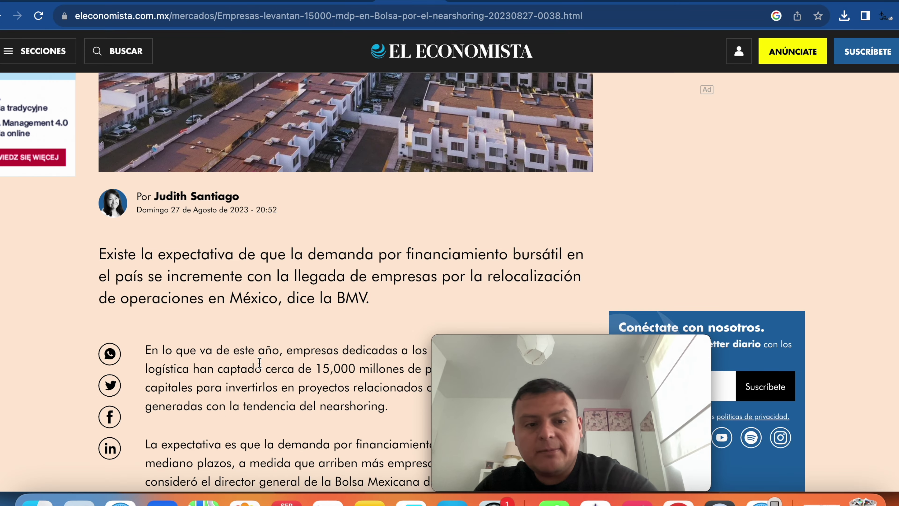
scroll(260, 362, "down", 7)
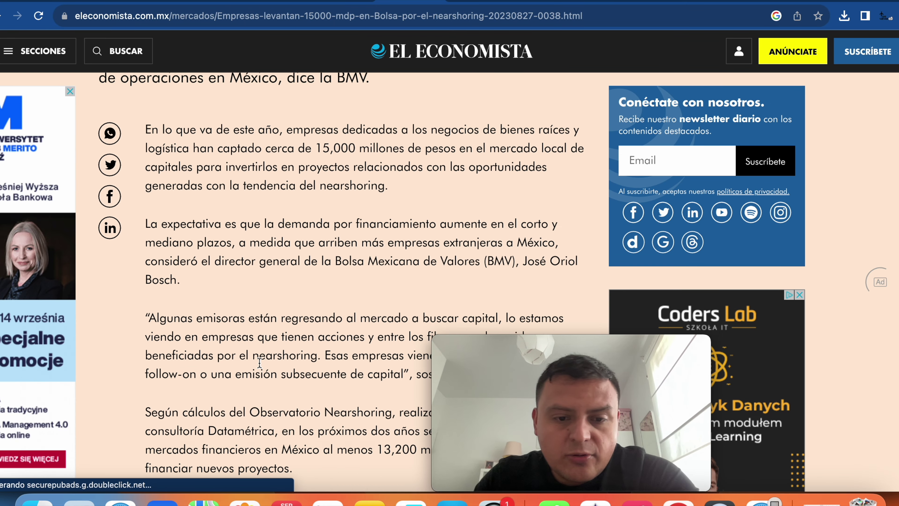
scroll(259, 362, "down", 7)
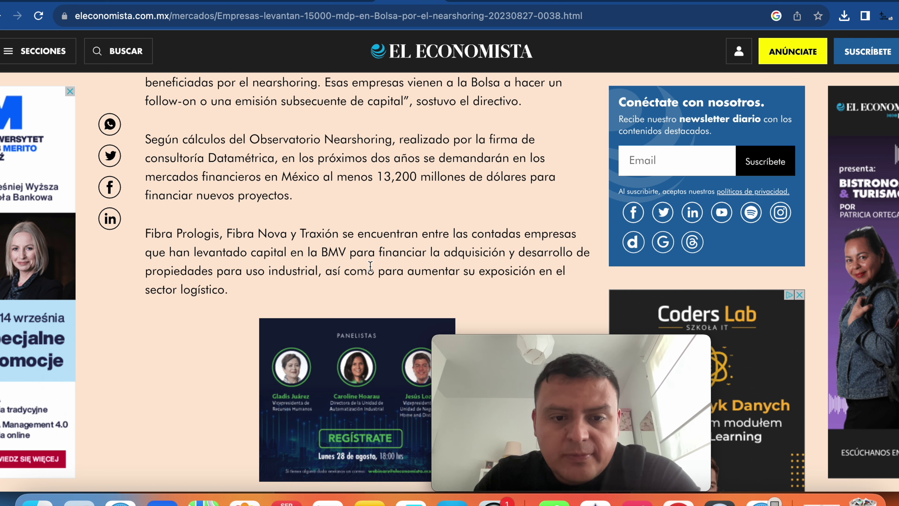
Read the paragraphs on Fibra Prologis, Fibra Nova and Traxión raising capital and on Amefibra's estimate of industrial space demand.
scroll(370, 267, "down", 1)
scroll(370, 266, "down", 1)
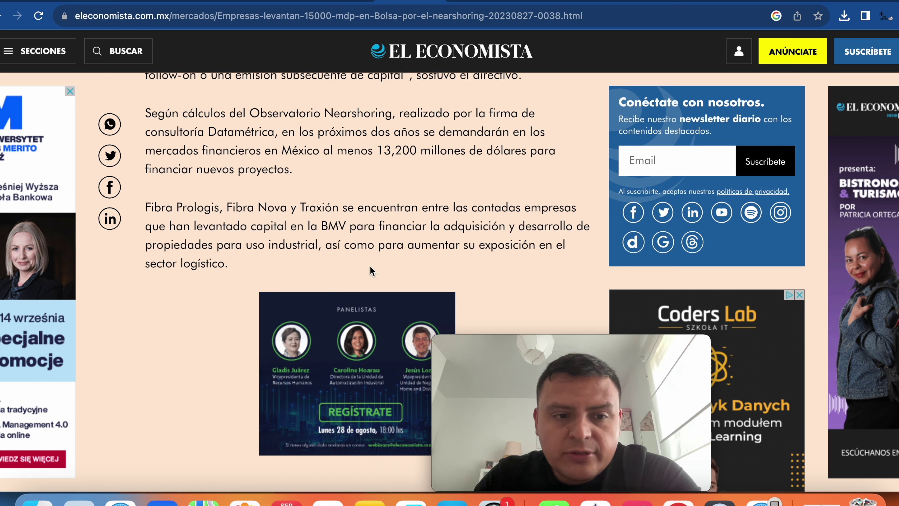
scroll(370, 271, "down", 2)
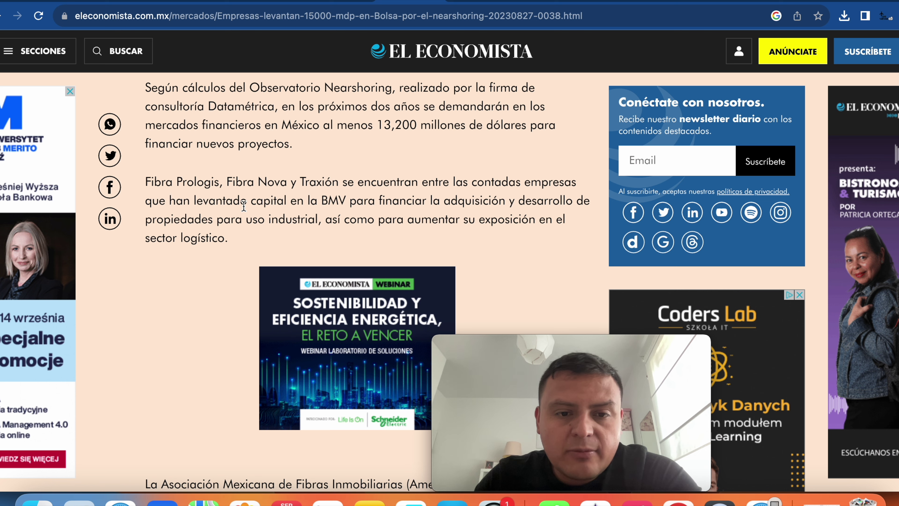
scroll(493, 262, "down", 2)
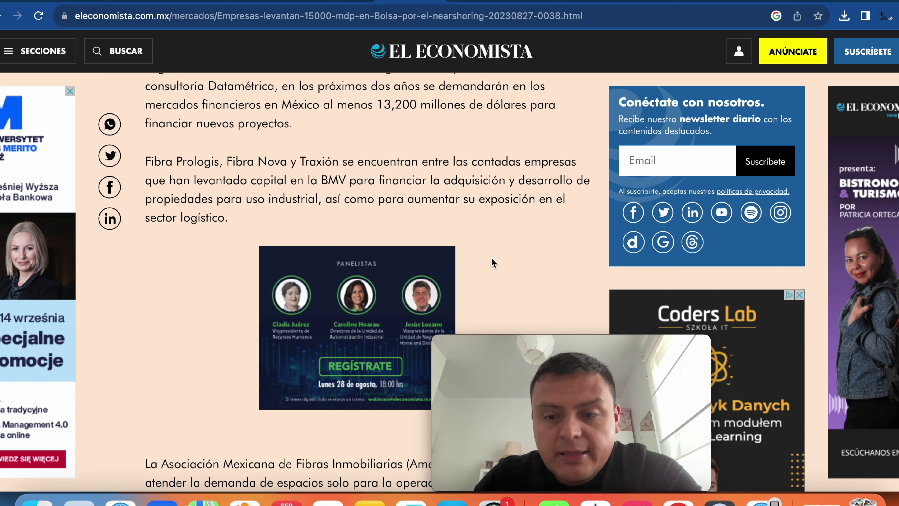
scroll(493, 262, "down", 3)
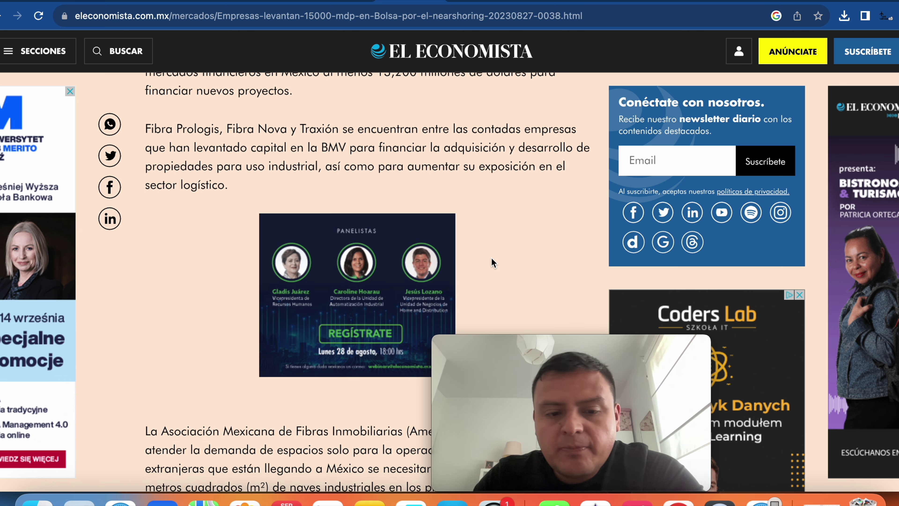
scroll(493, 262, "down", 6)
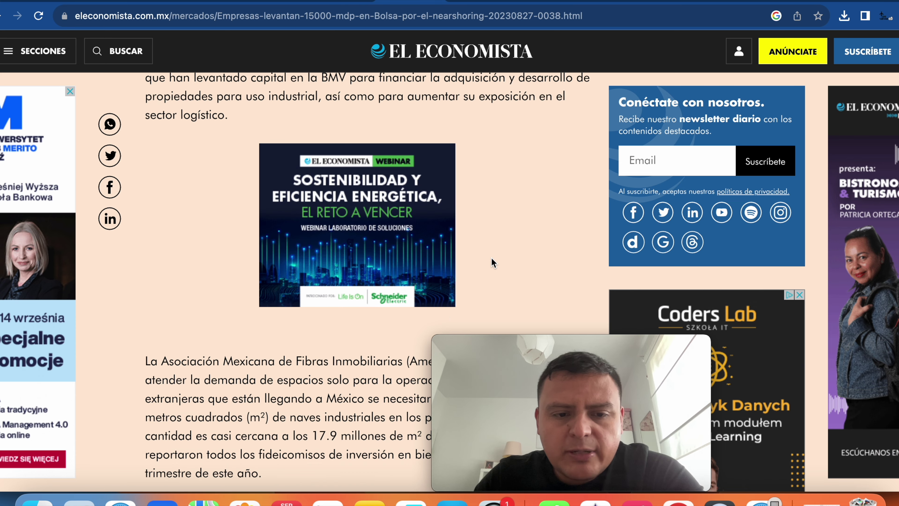
scroll(493, 262, "up", 7)
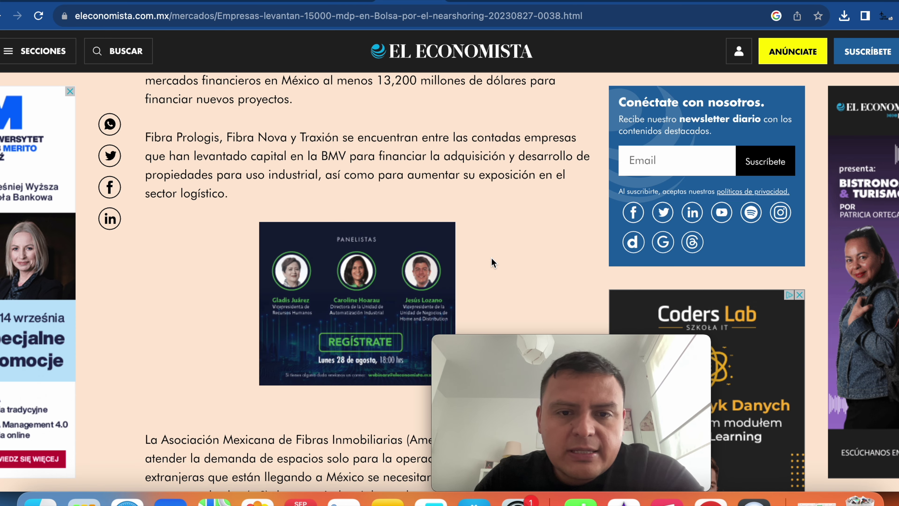